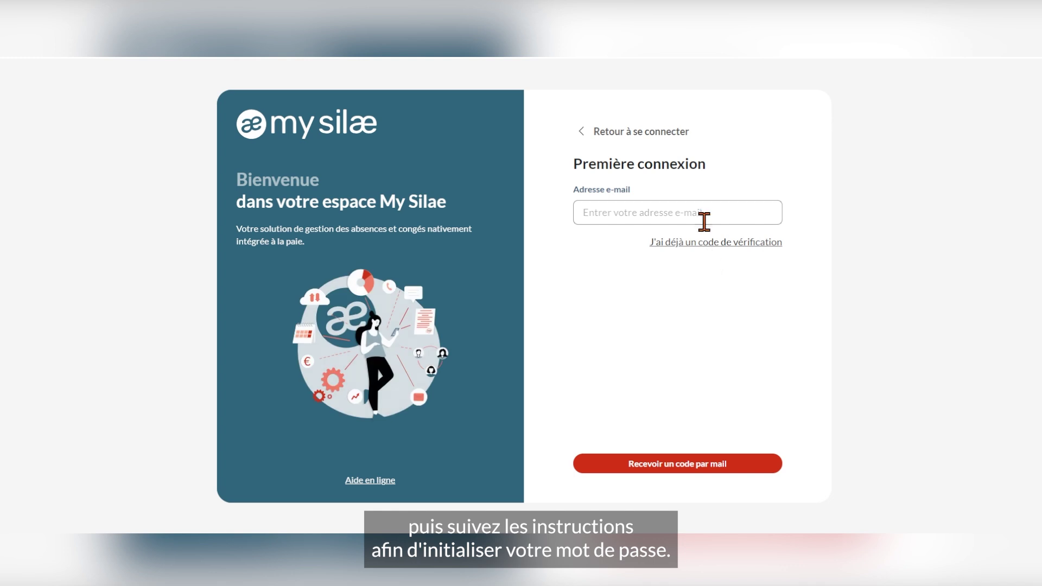
Enter the e-mail address for the first connection and request a verification code by mail
key("ctrl+v")
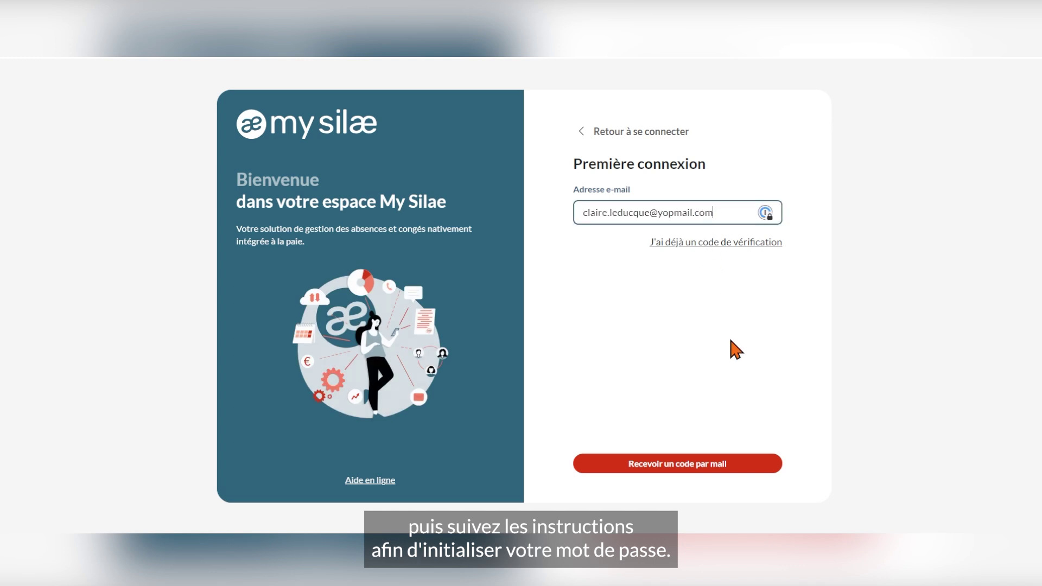
left_click(739, 468)
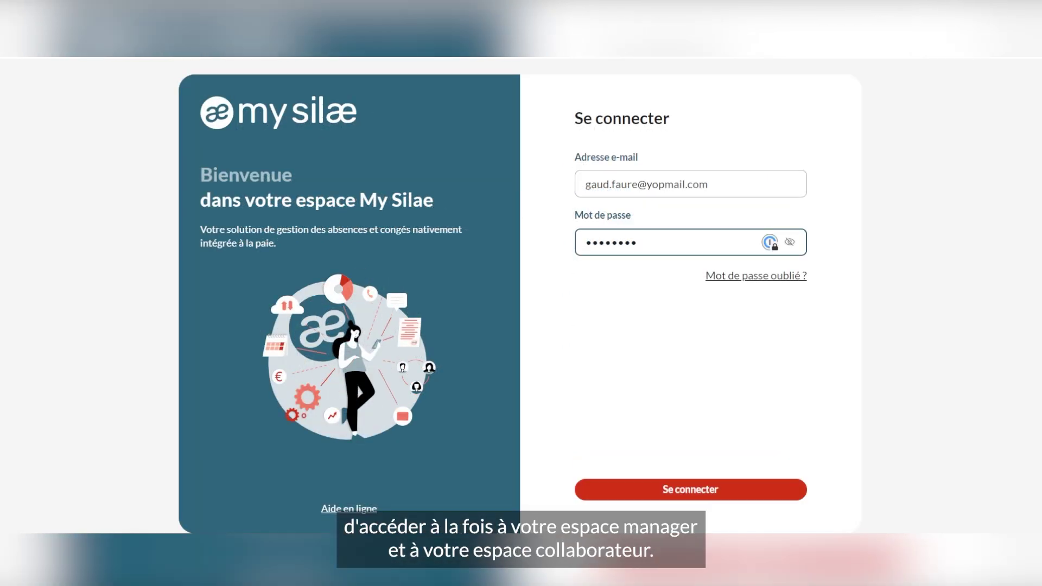
Sign in with the filled-in credentials, switch to the Personnel space and return to the Manager space
left_click(775, 492)
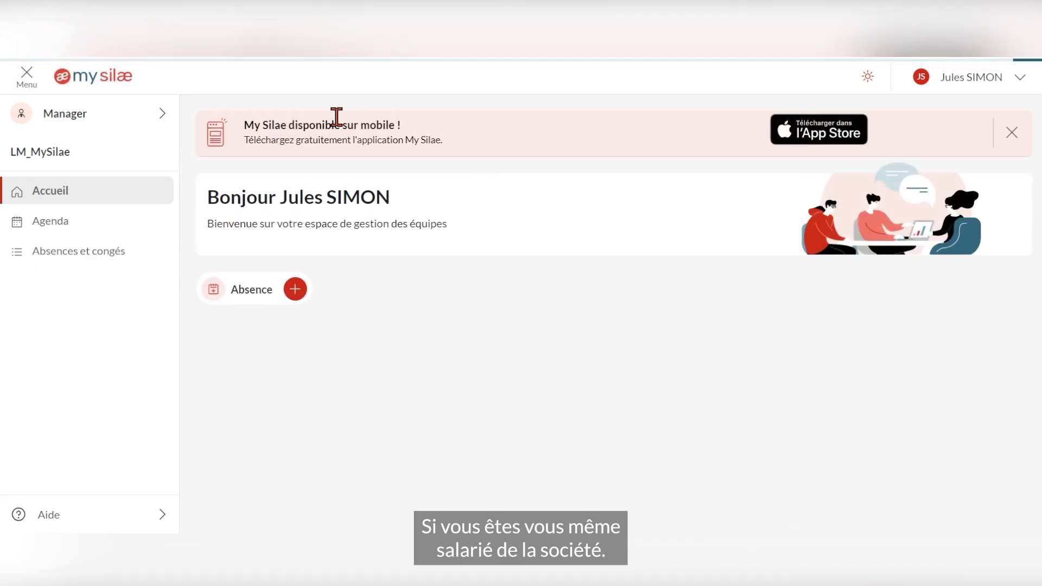
left_click(161, 113)
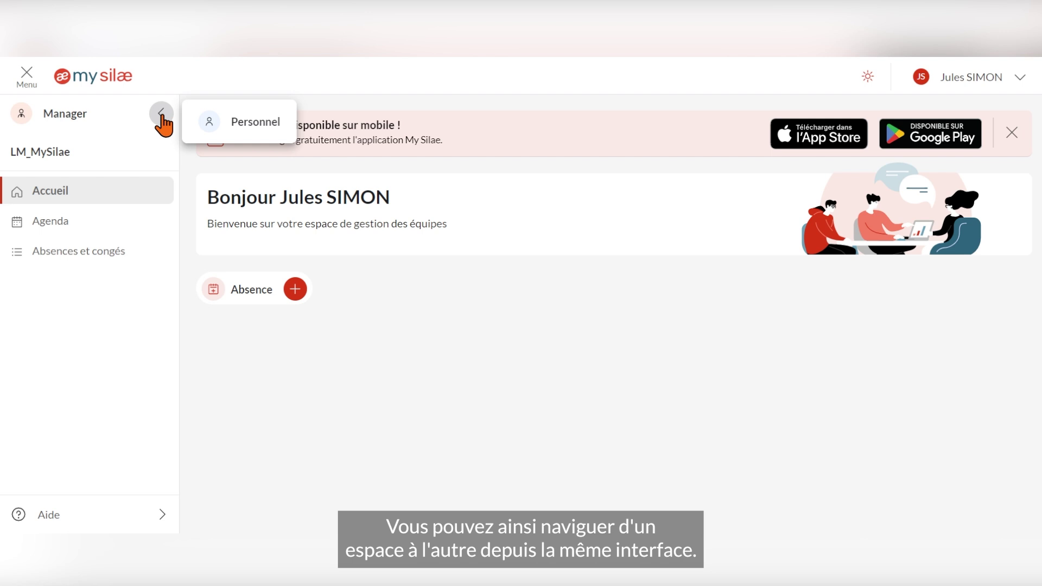
left_click(243, 132)
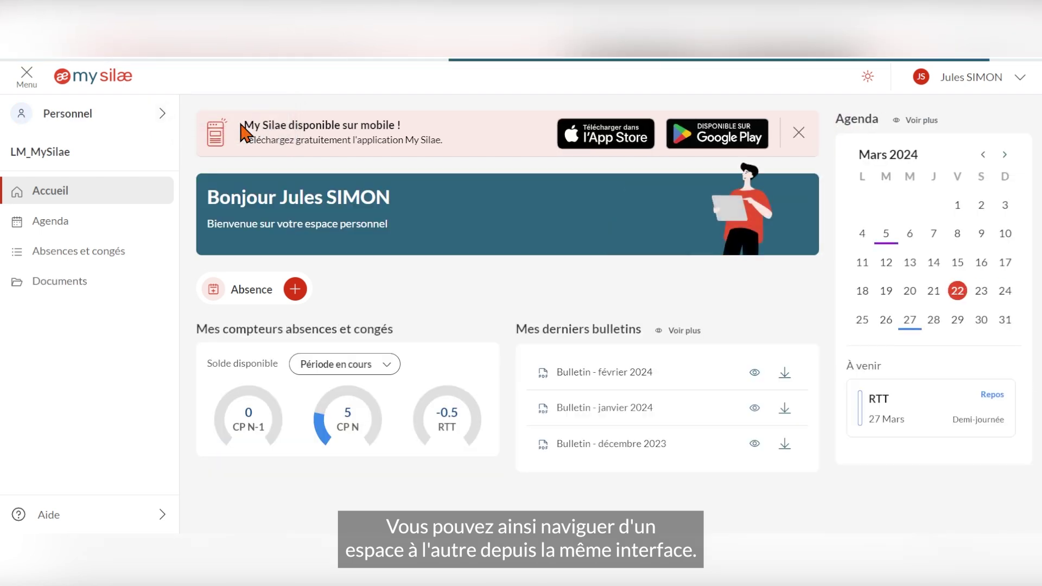
left_click(168, 116)
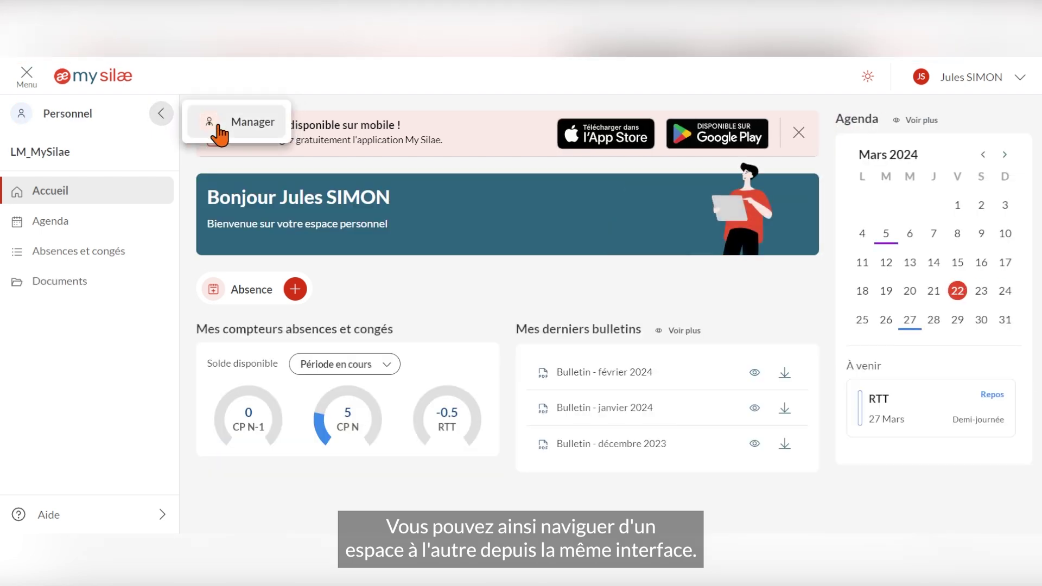
left_click(217, 129)
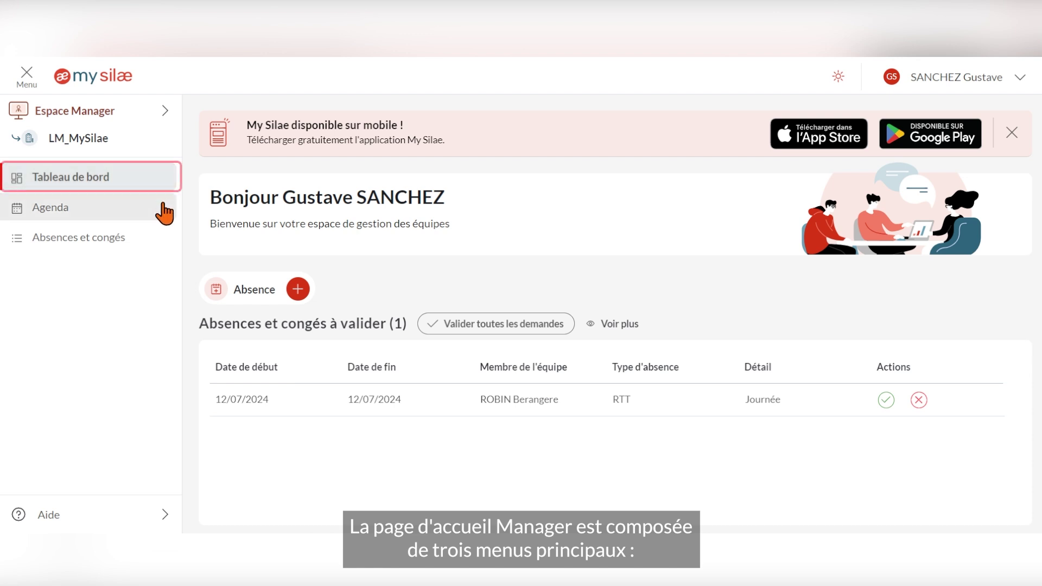
Open the team agenda and view the first team member's leave balances, closing them again
left_click(298, 288)
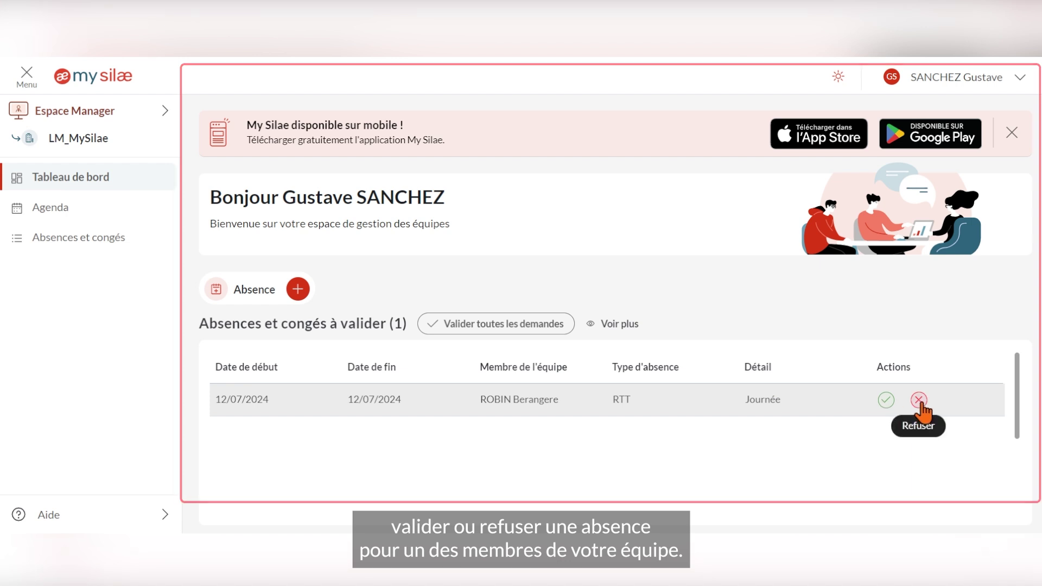
left_click(165, 219)
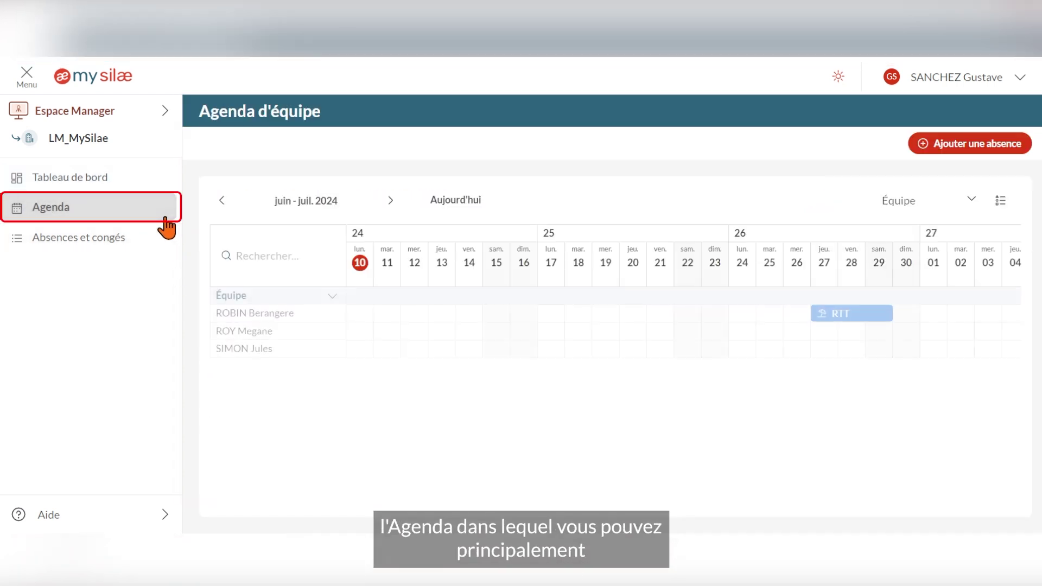
left_click(255, 315)
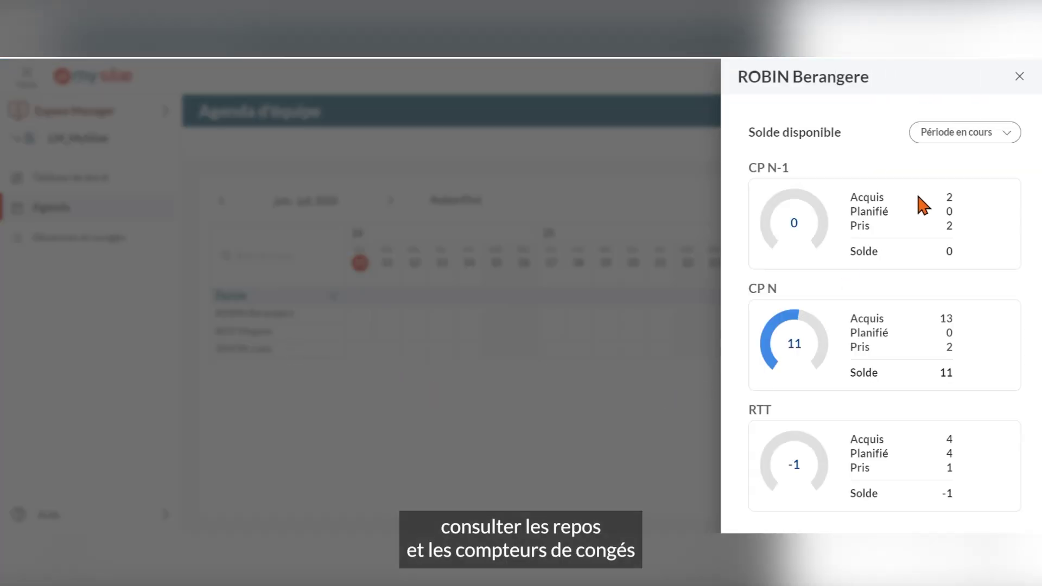
left_click(1019, 76)
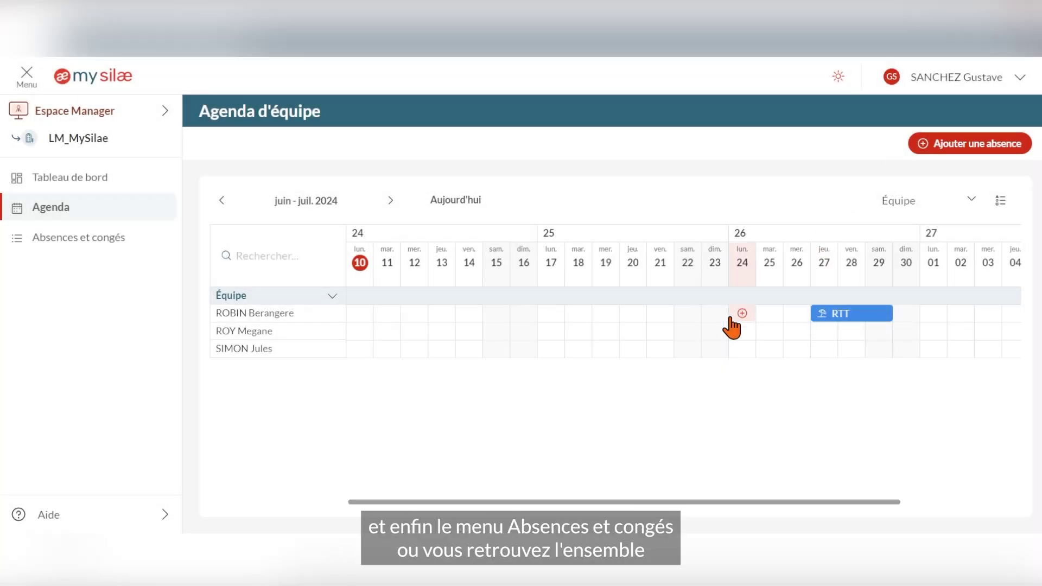
Open the Absences et congés page to view the team's pending requests
left_click(116, 250)
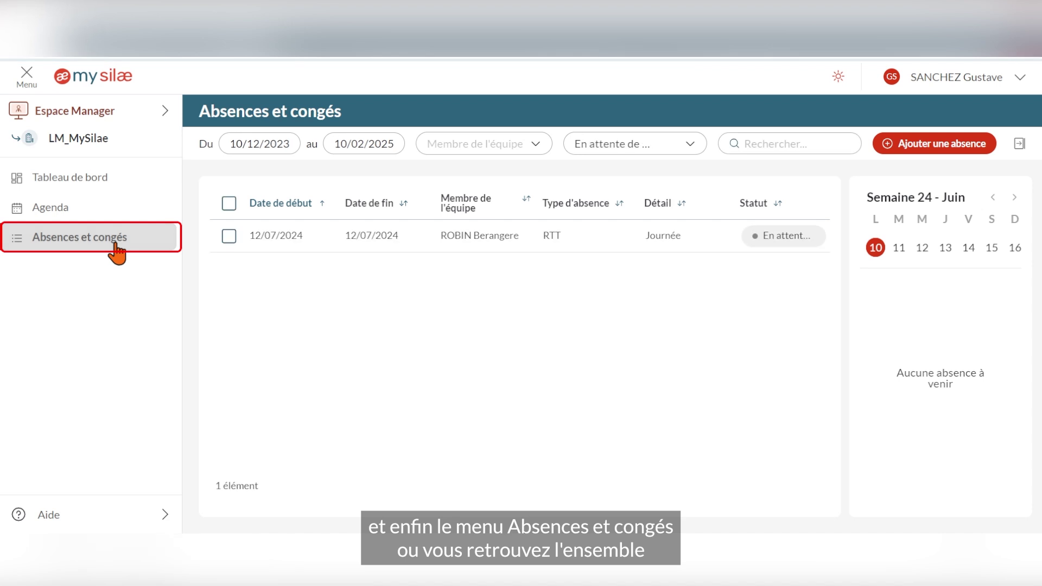
left_click(606, 248)
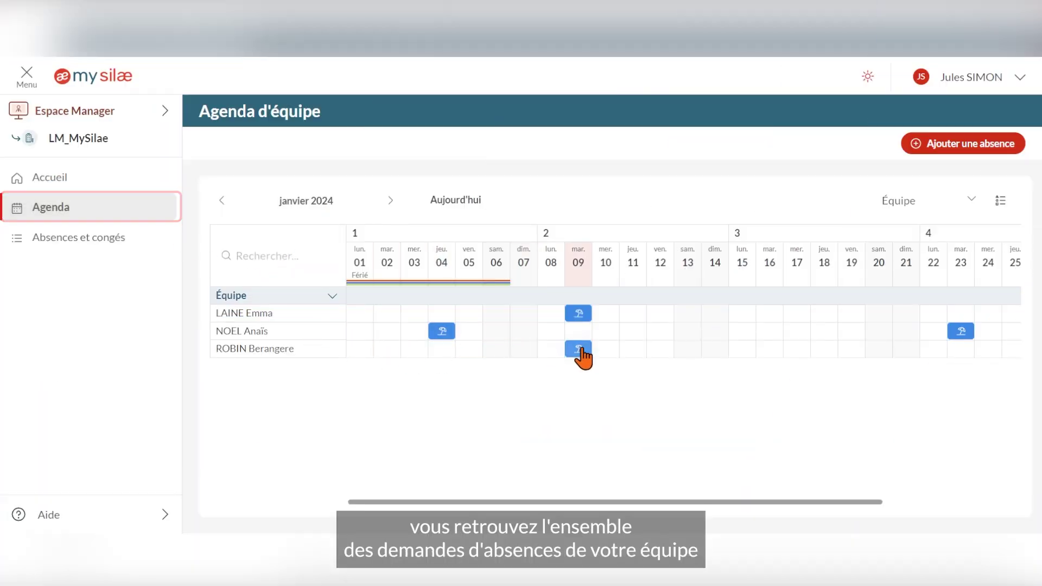
View the summary of the third team member's absence on 09/01/2024 in the team agenda and close it
left_click(580, 349)
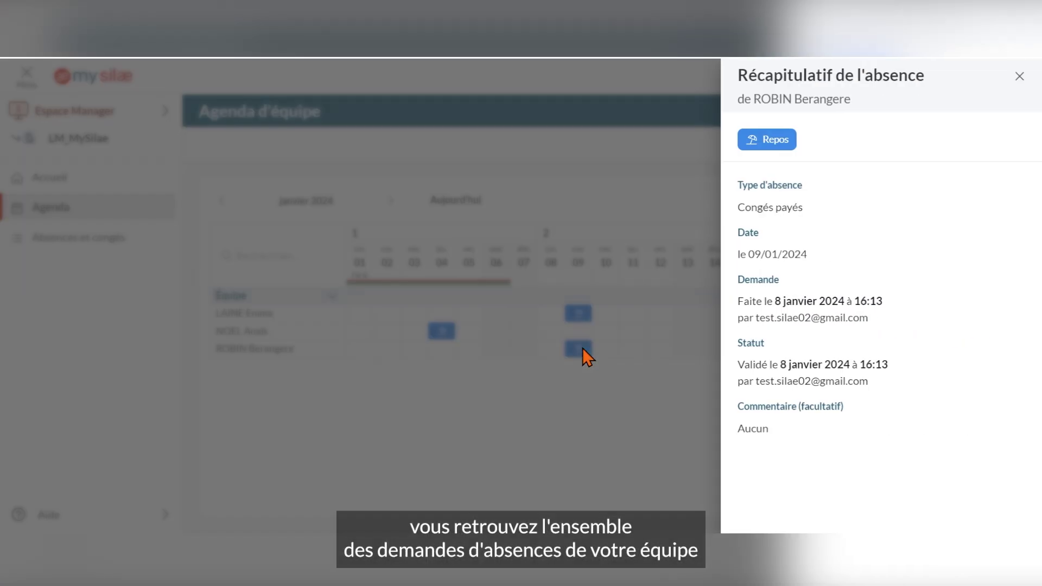
left_click(1019, 76)
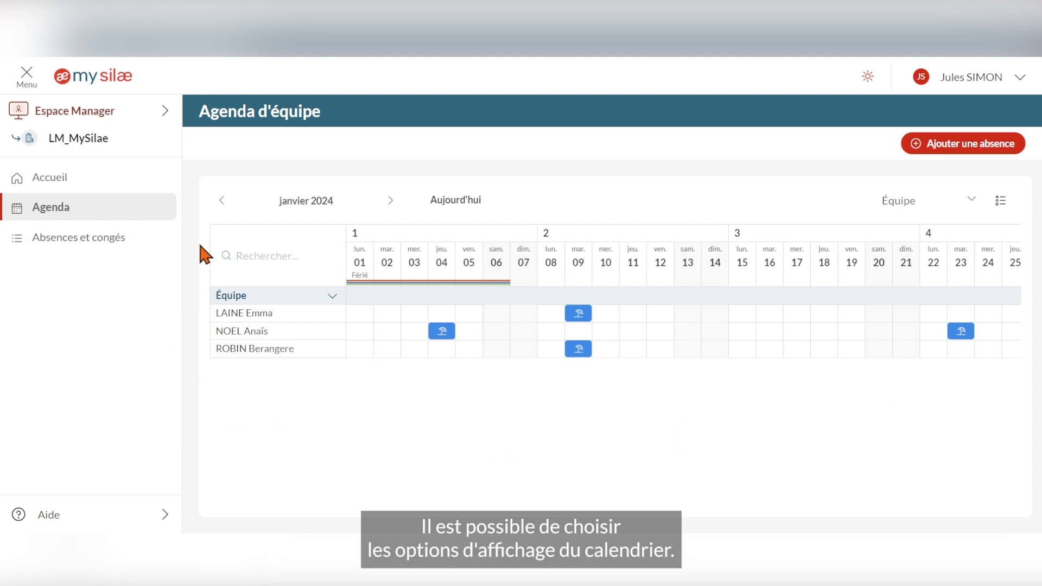
Display February 2024 in the team agenda and widen its scope to Équipe et sous-équipes, then to Société
left_click(299, 202)
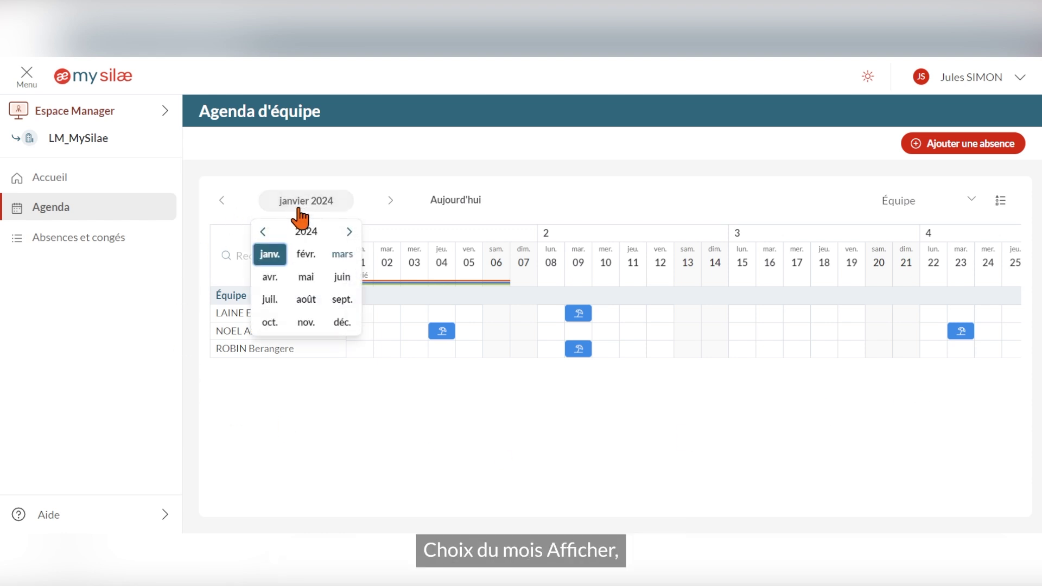
left_click(307, 255)
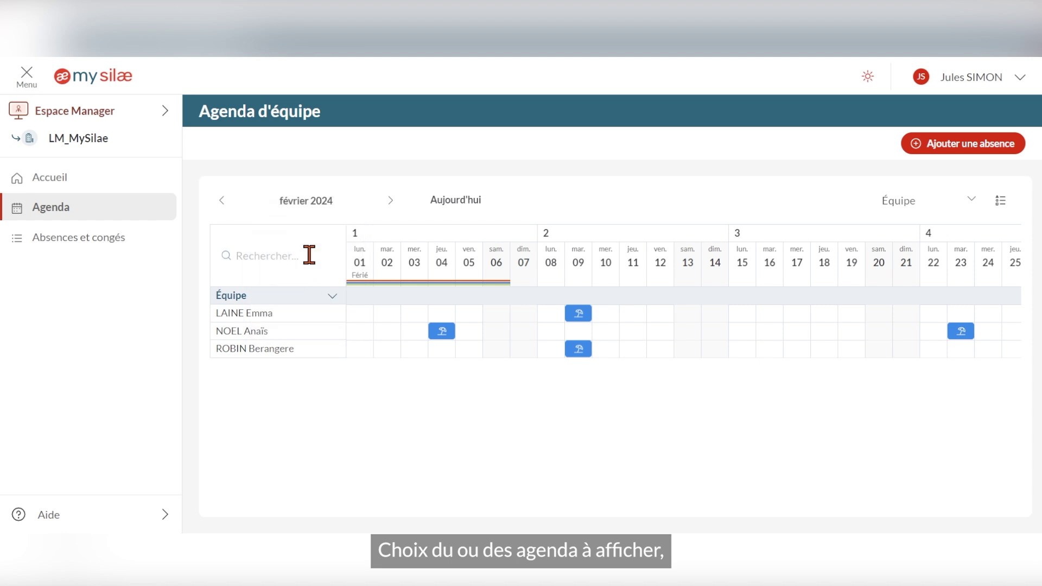
left_click(974, 199)
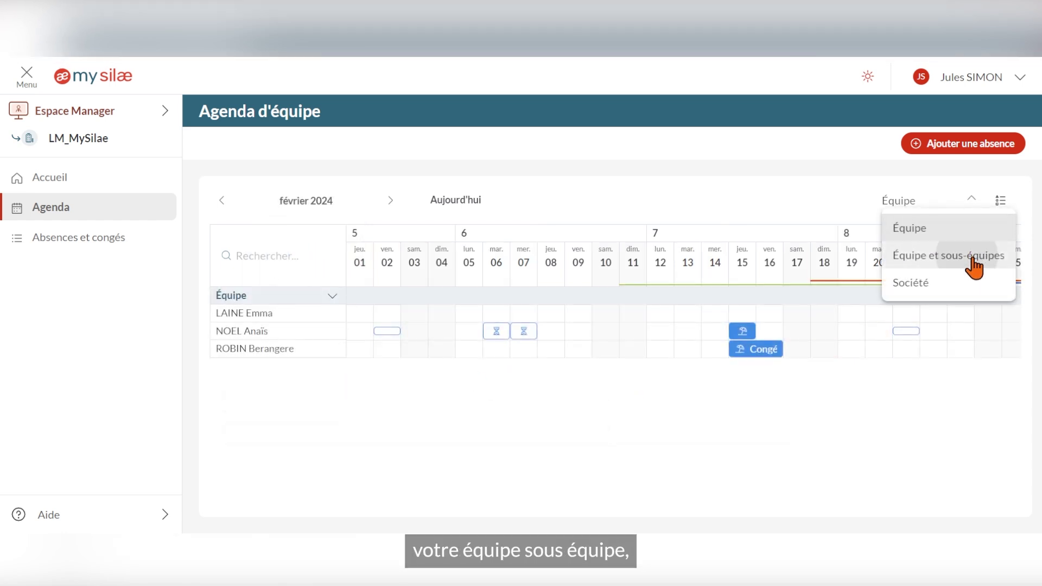
left_click(974, 266)
left_click(970, 206)
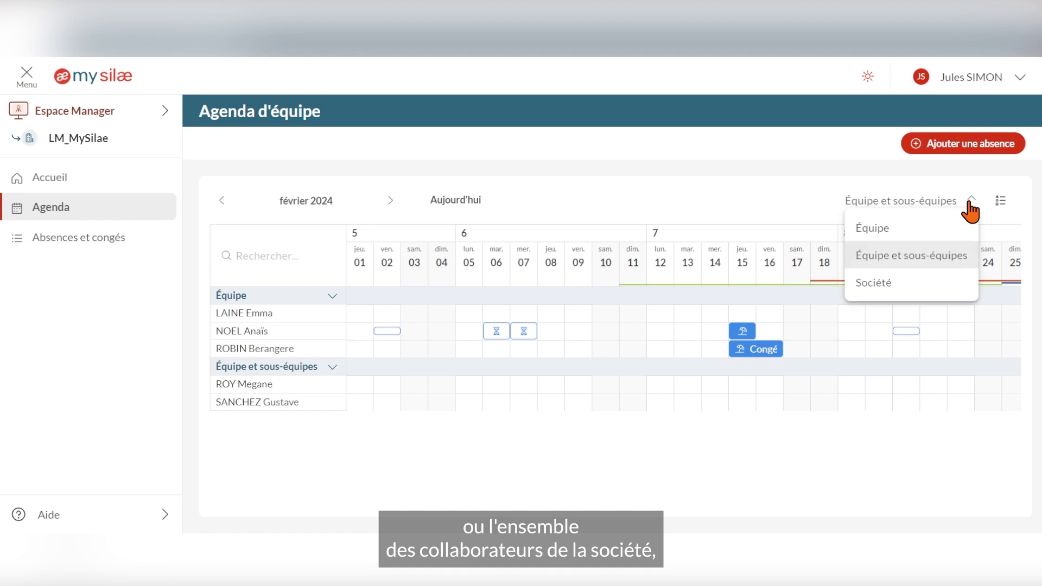
left_click(947, 282)
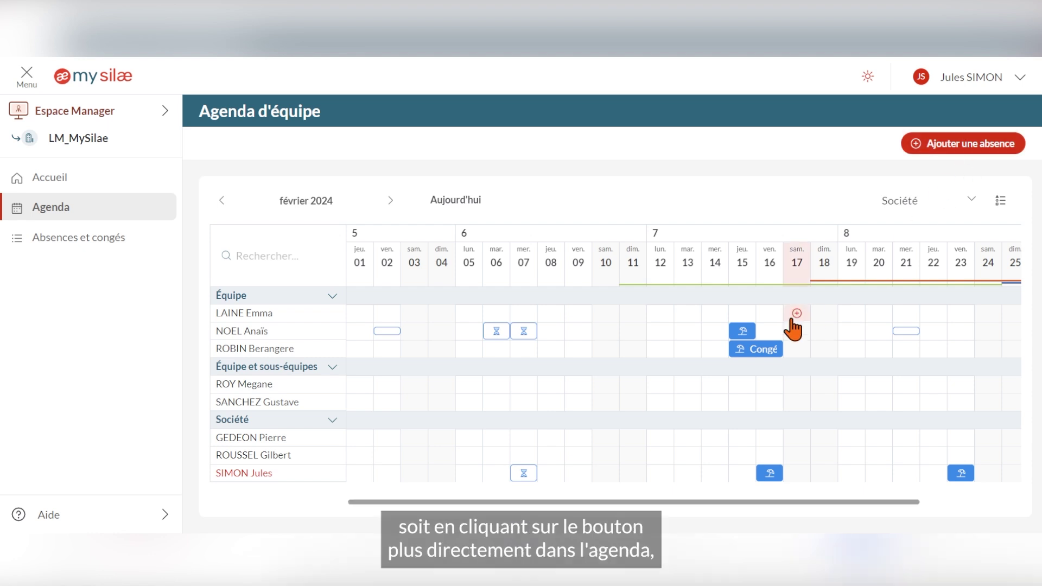
Open an absence entry for 12/02/2024 from the second team member's agenda row and close it without sending
left_click(660, 331)
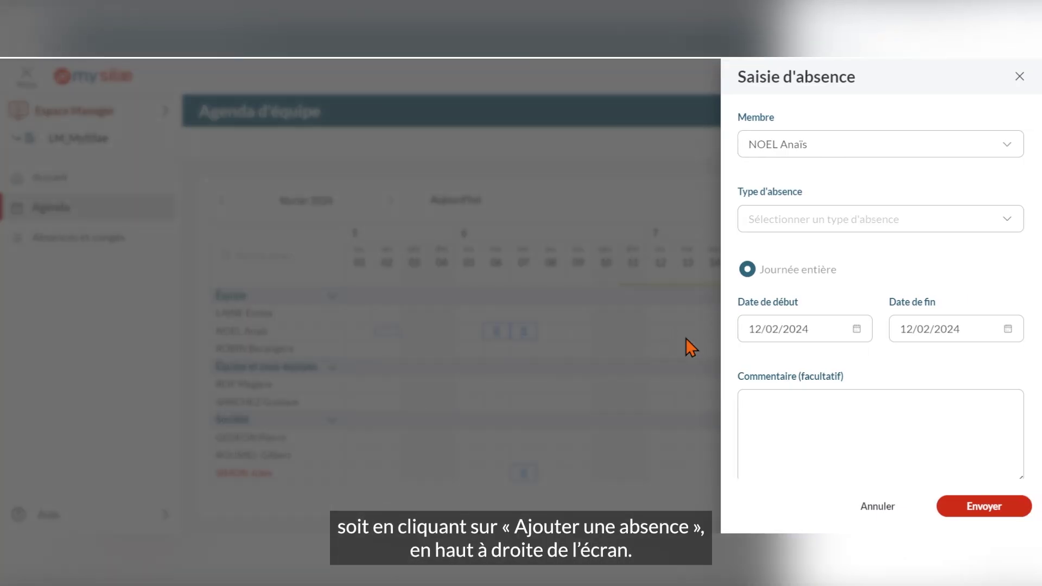
left_click(1013, 80)
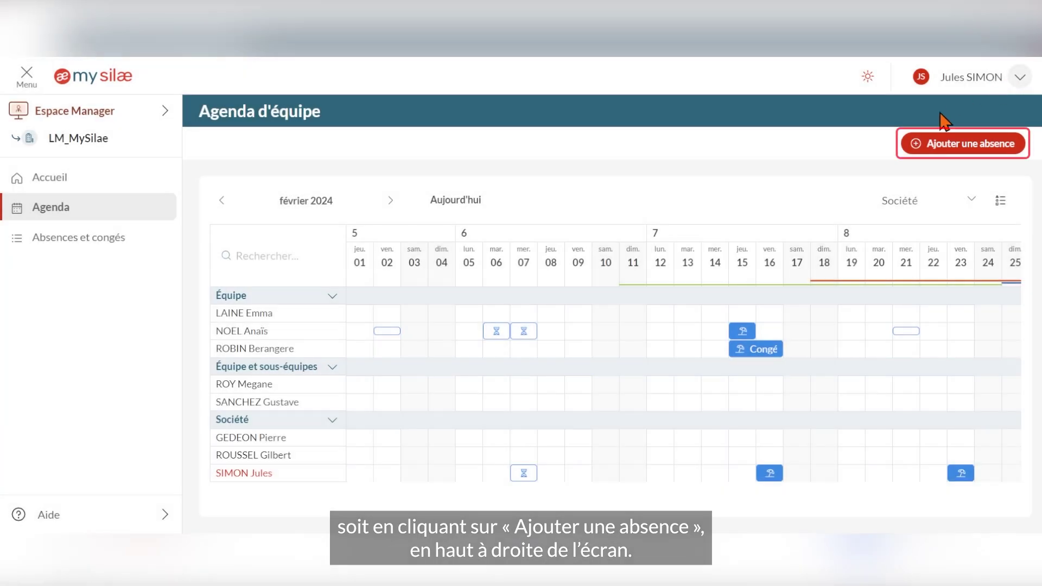
Start a new absence entry for the third team member and set the absence type to RTT
left_click(928, 153)
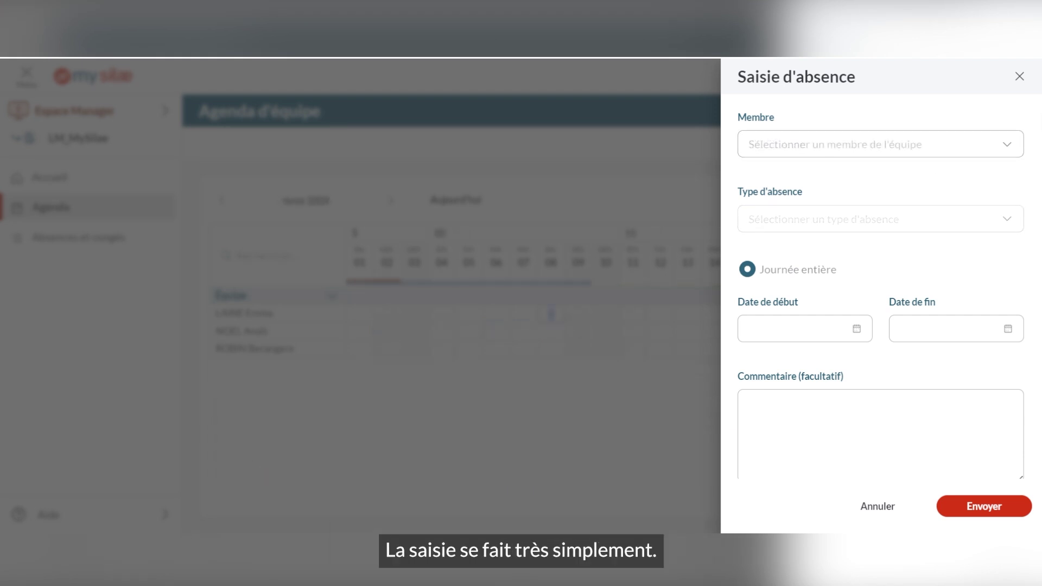
left_click(885, 150)
left_click(858, 176)
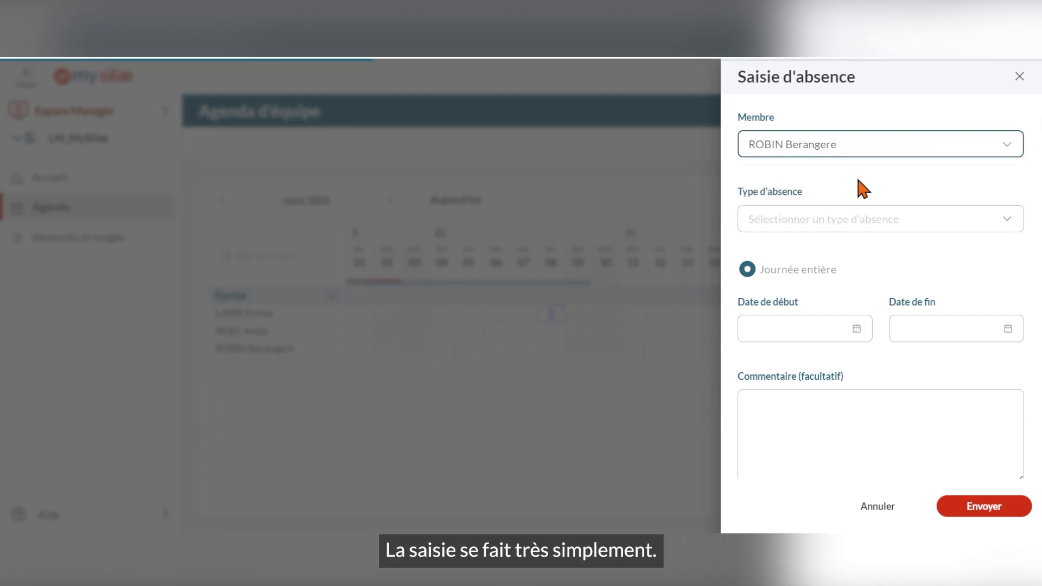
left_click(844, 219)
type("rtt")
left_click(839, 251)
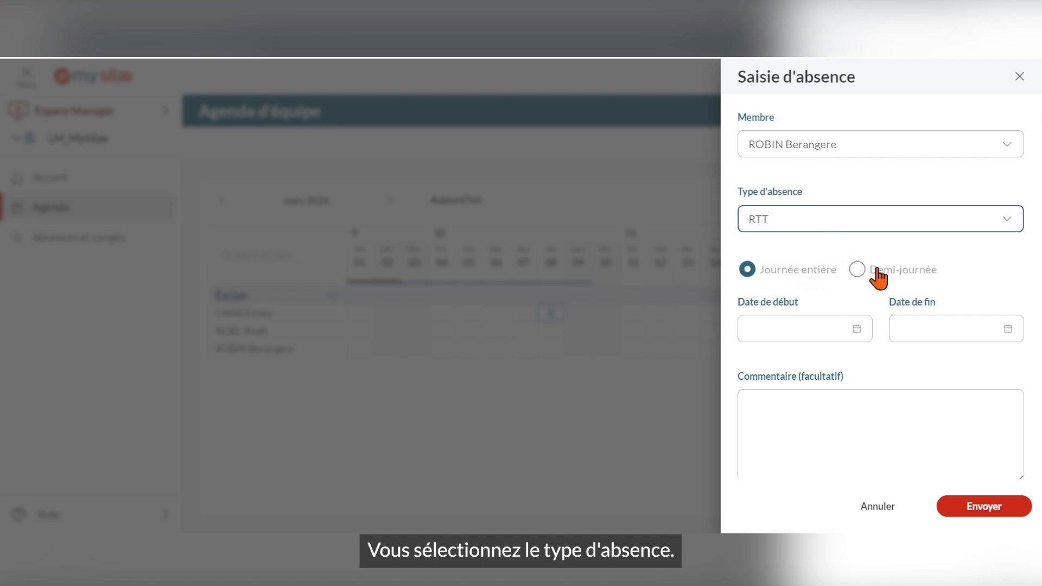
Set the absence to Demi-journée with the date 26/03/2024
left_click(858, 270)
left_click(807, 325)
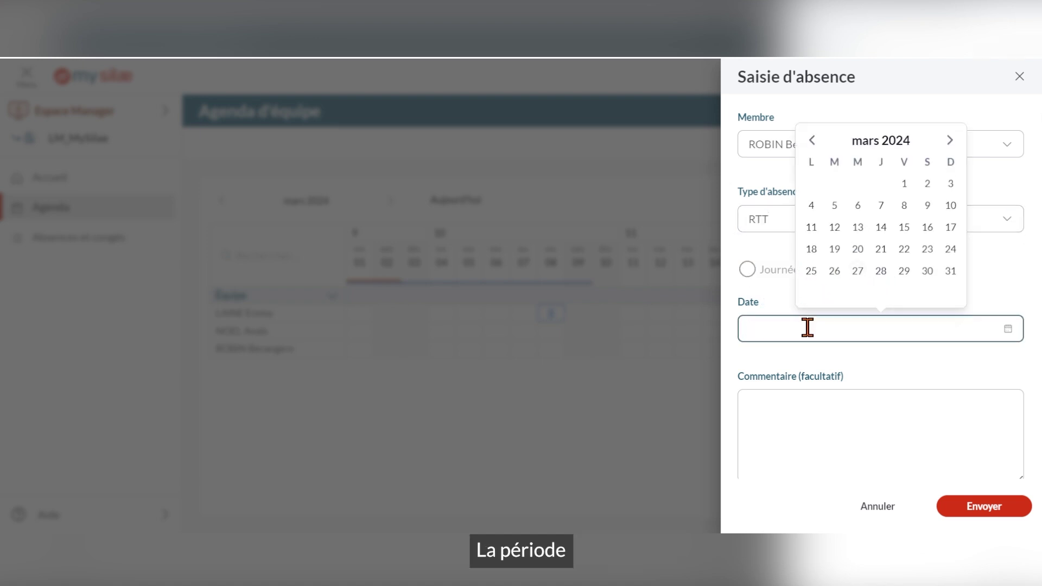
left_click(833, 277)
Add the comment RDV to the absence and send the entry
left_click(799, 429)
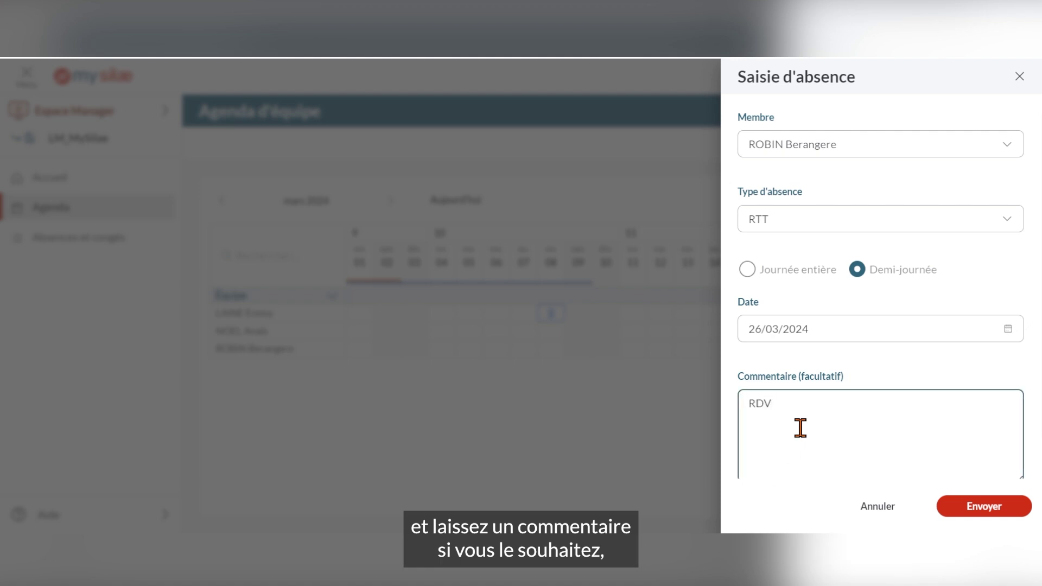
scroll(880, 412, "down", 1)
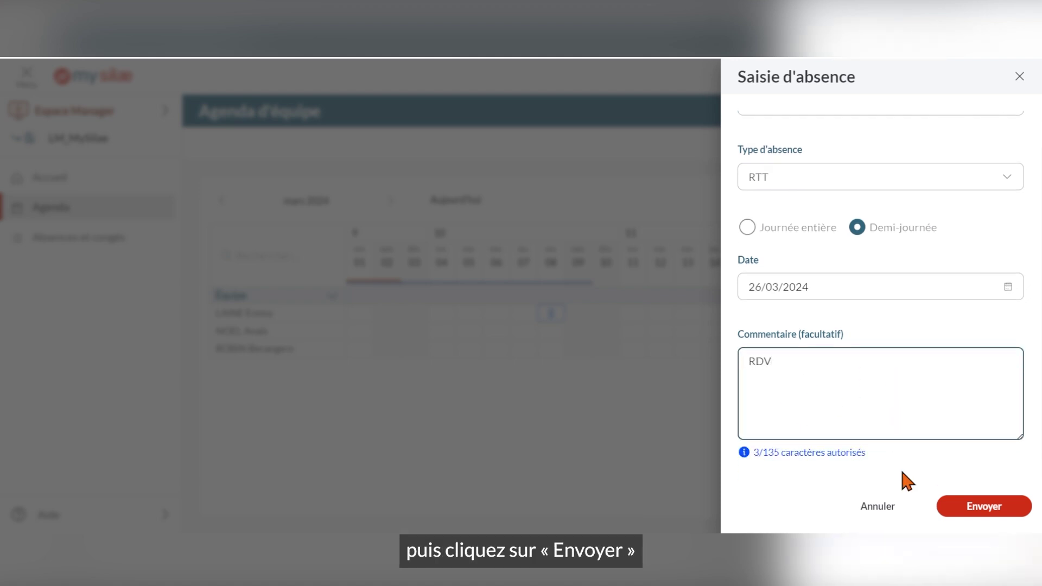
left_click(1000, 509)
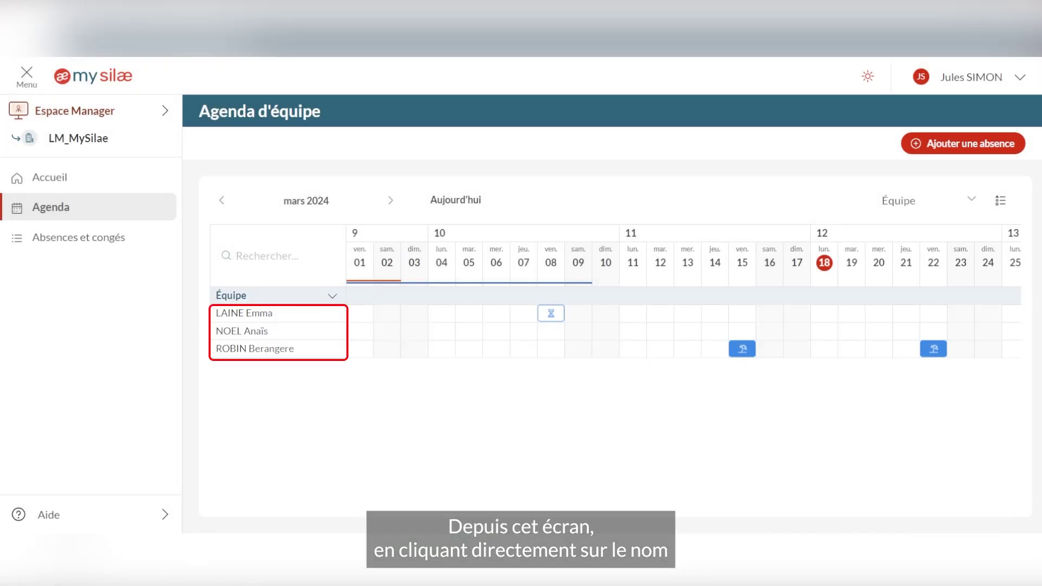
Open the second team member's leave balances from the agenda and simulate them for Octobre 2024
left_click(266, 333)
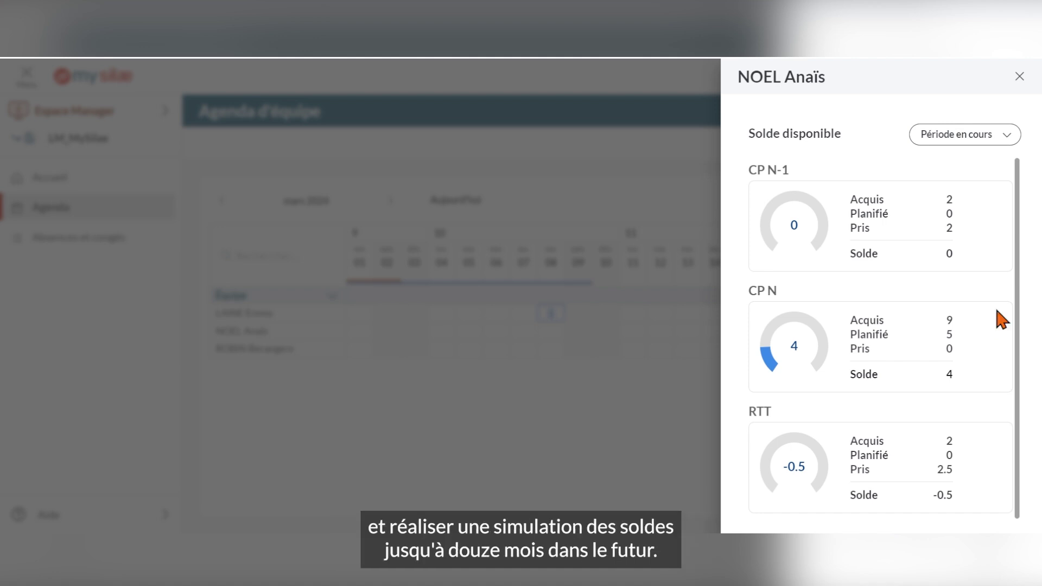
left_click(1008, 138)
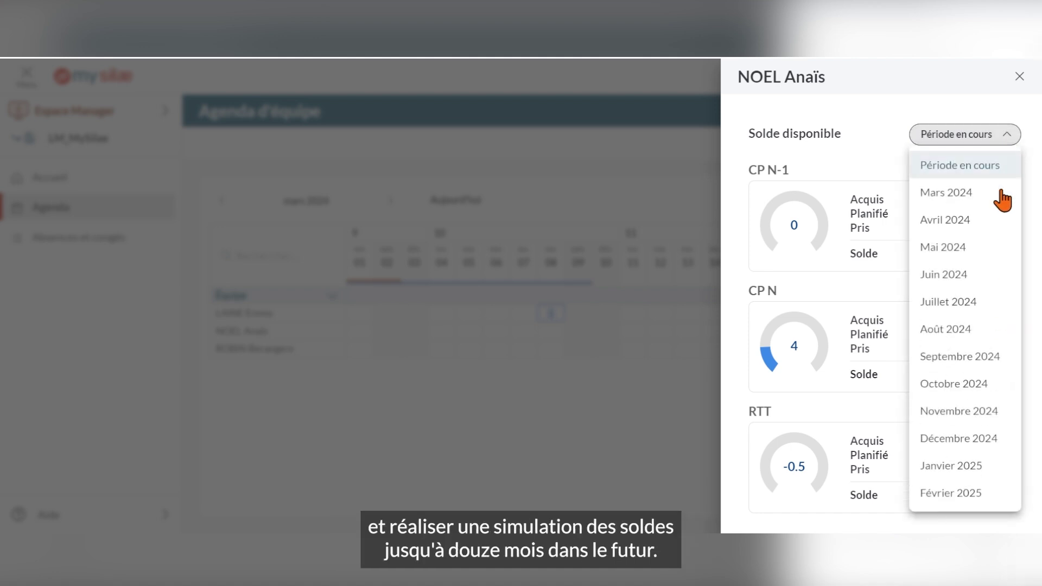
left_click(981, 381)
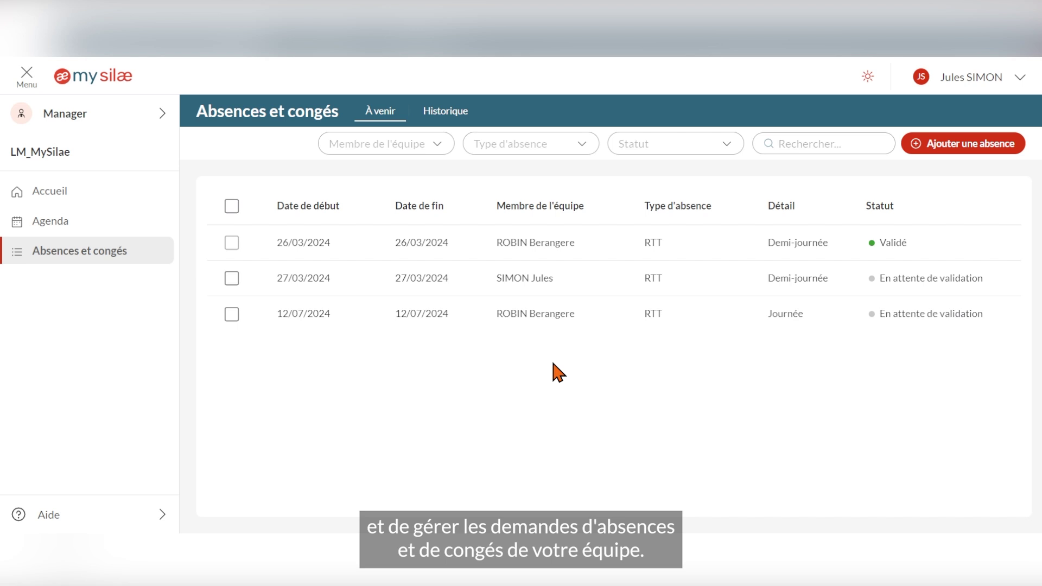
Review the member, absence type and status filters of the upcoming absences, and sort the list by Date de début
left_click(436, 145)
left_click(583, 145)
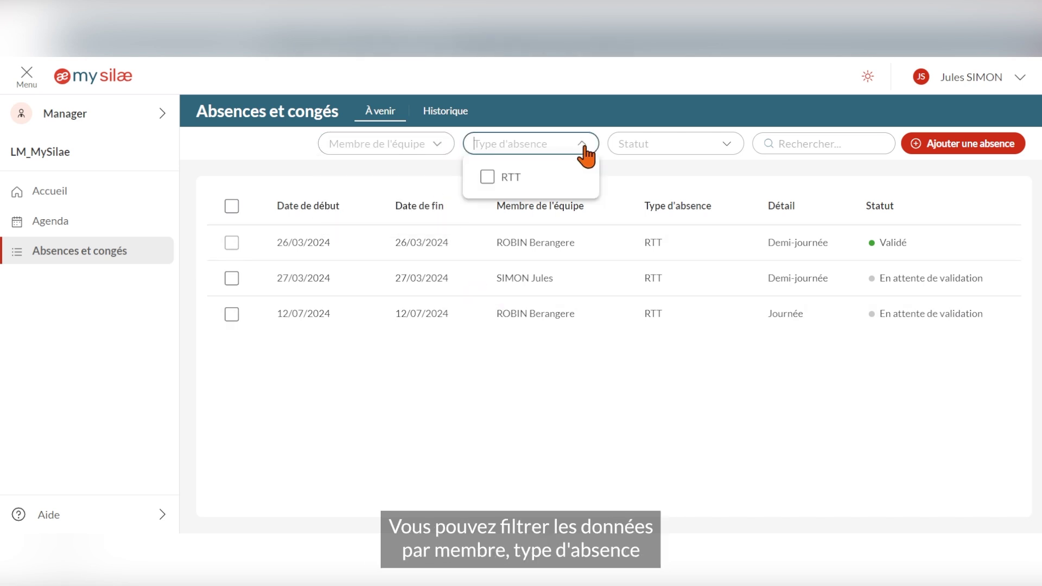
left_click(725, 145)
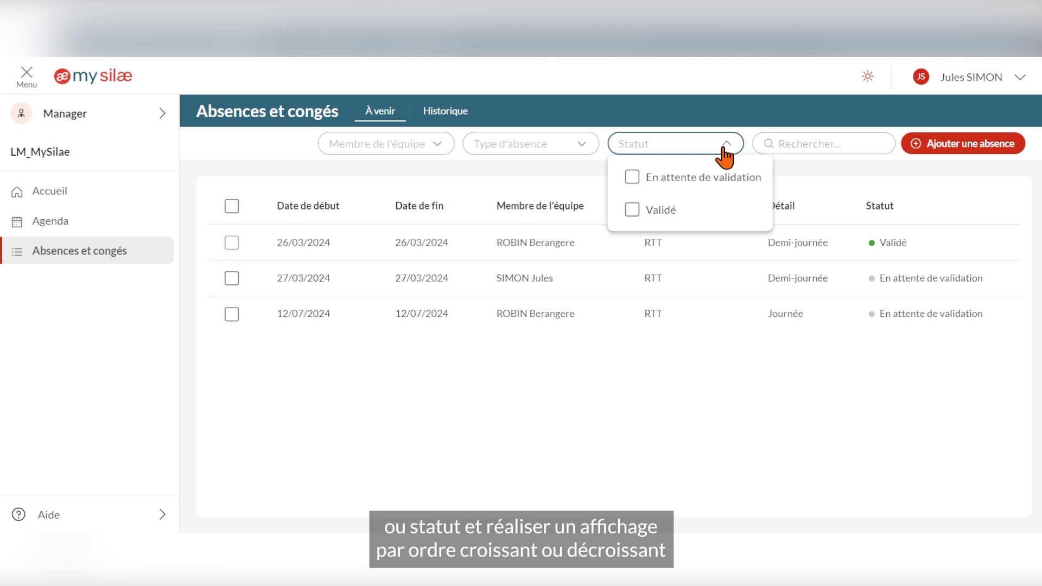
left_click(356, 205)
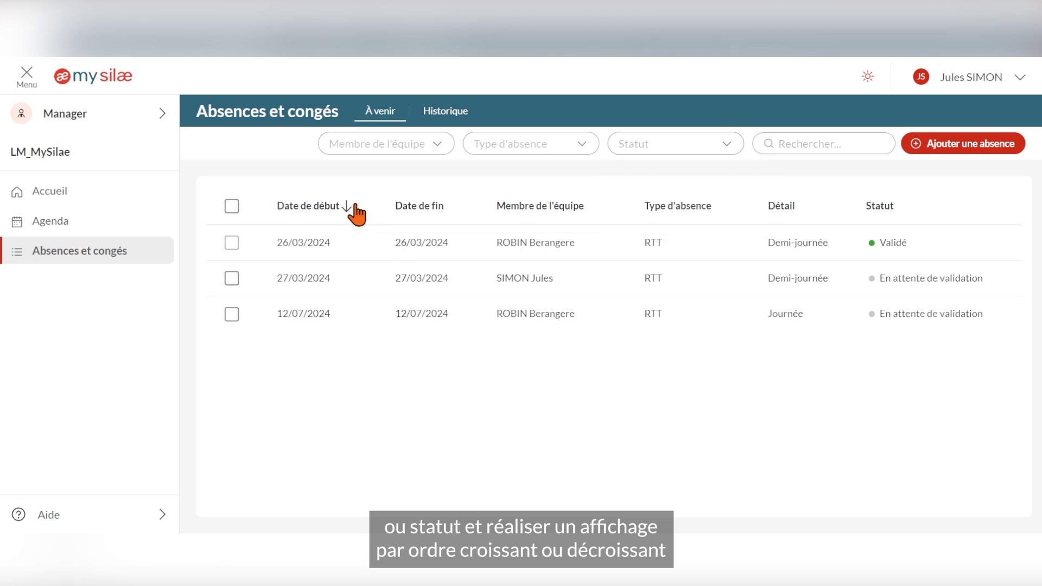
Reverse the Date de début sort order of the upcoming absences twice, and sort the list by Statut
left_click(356, 212)
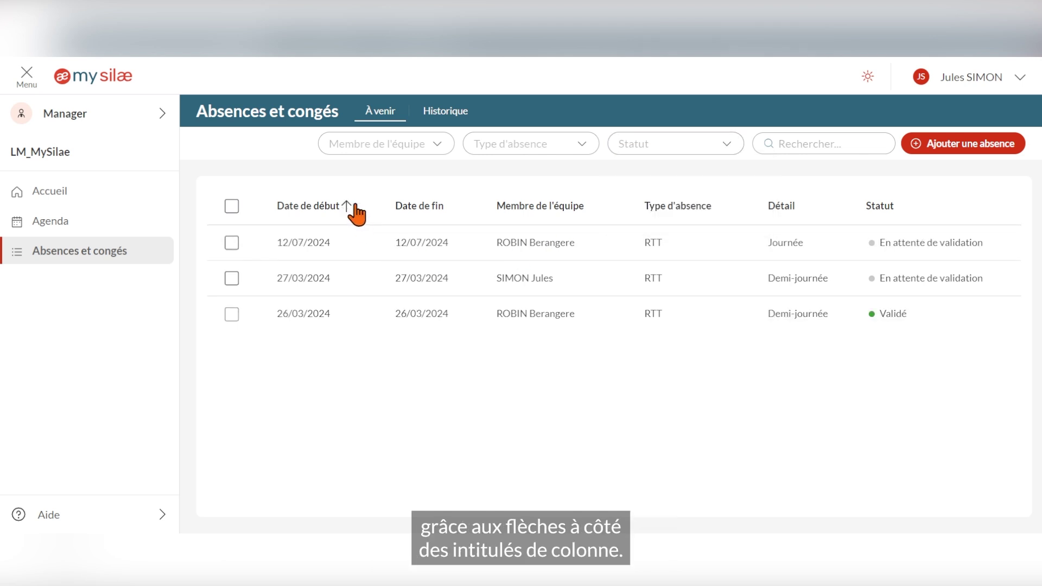
left_click(357, 209)
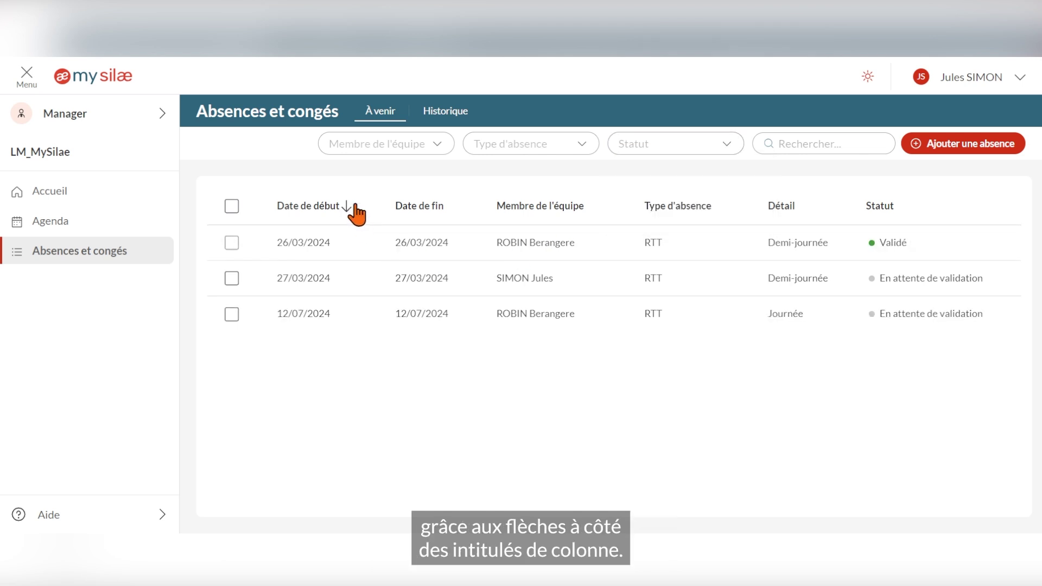
left_click(900, 209)
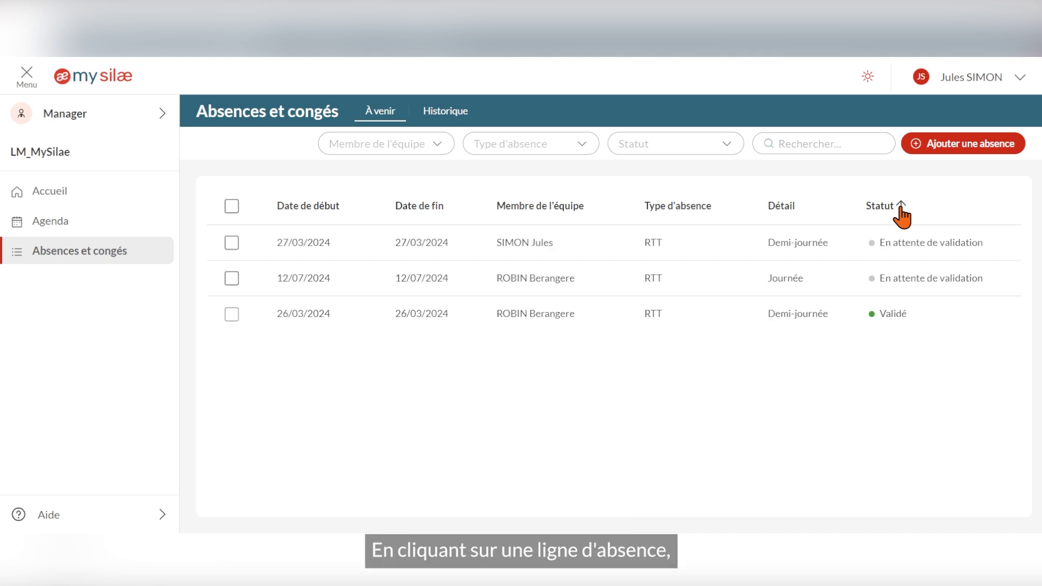
Review the details of the pending half-day RTT request dated 27/03/2024 and close them
left_click(902, 256)
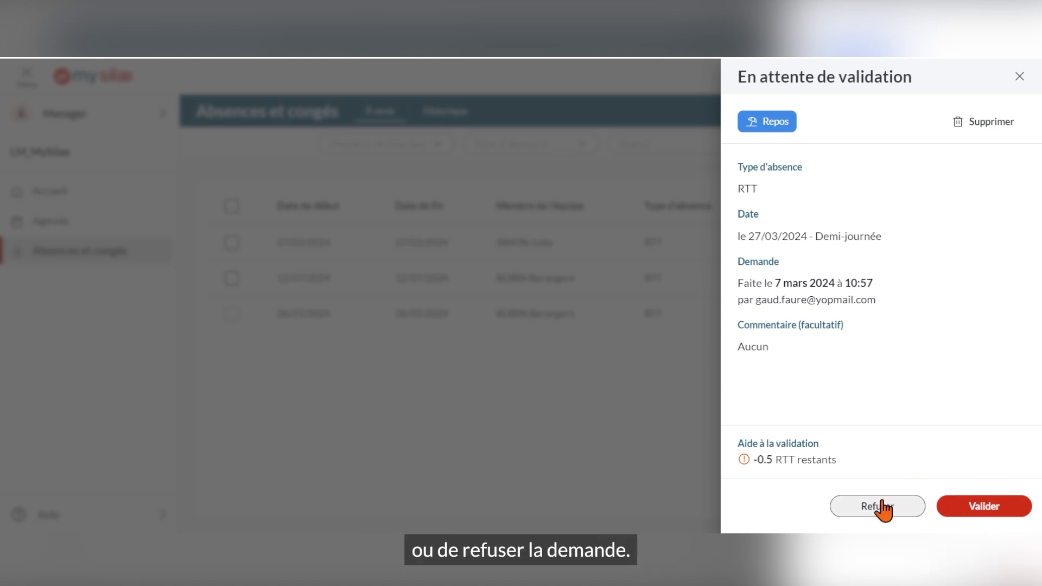
left_click(1020, 77)
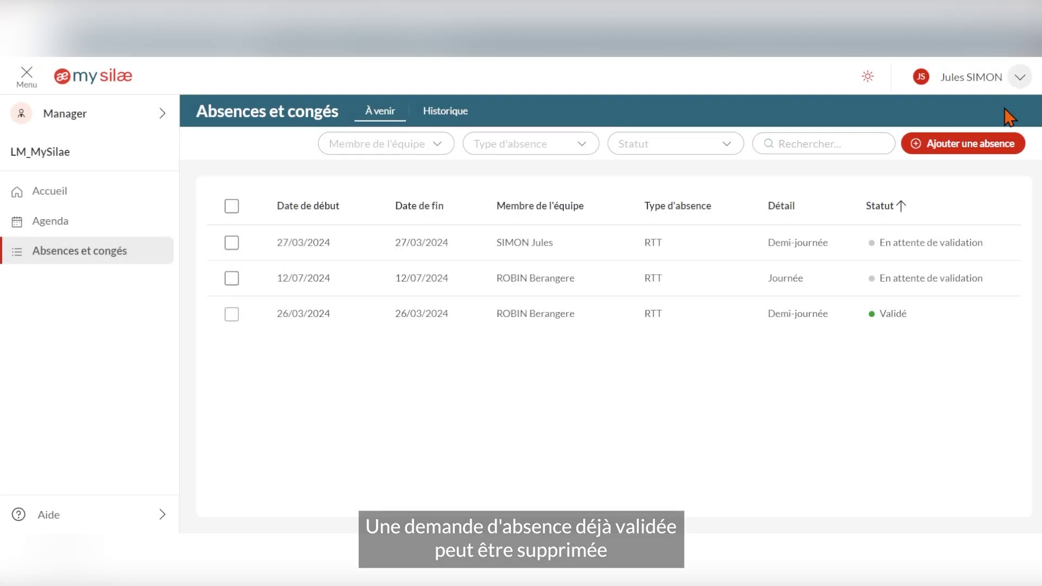
Delete the already validated half-day RTT absence dated 26/03/2024 and confirm the deletion
left_click(847, 315)
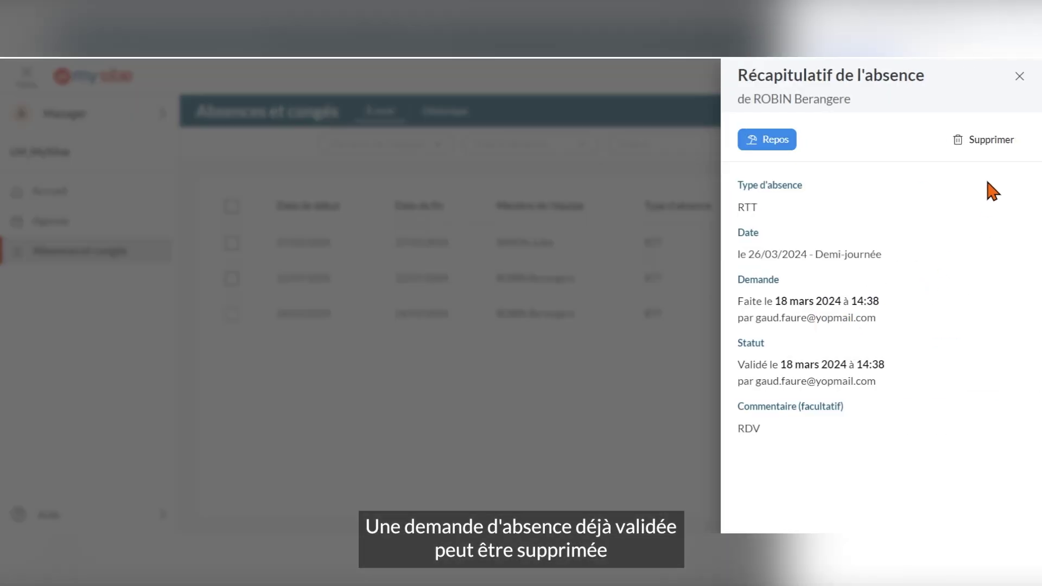
left_click(997, 139)
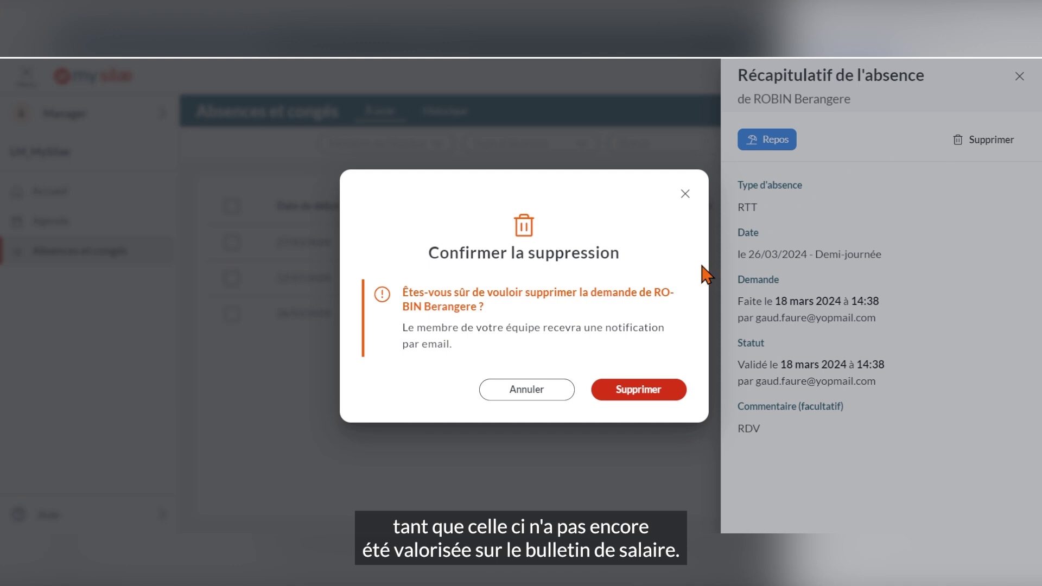
left_click(647, 395)
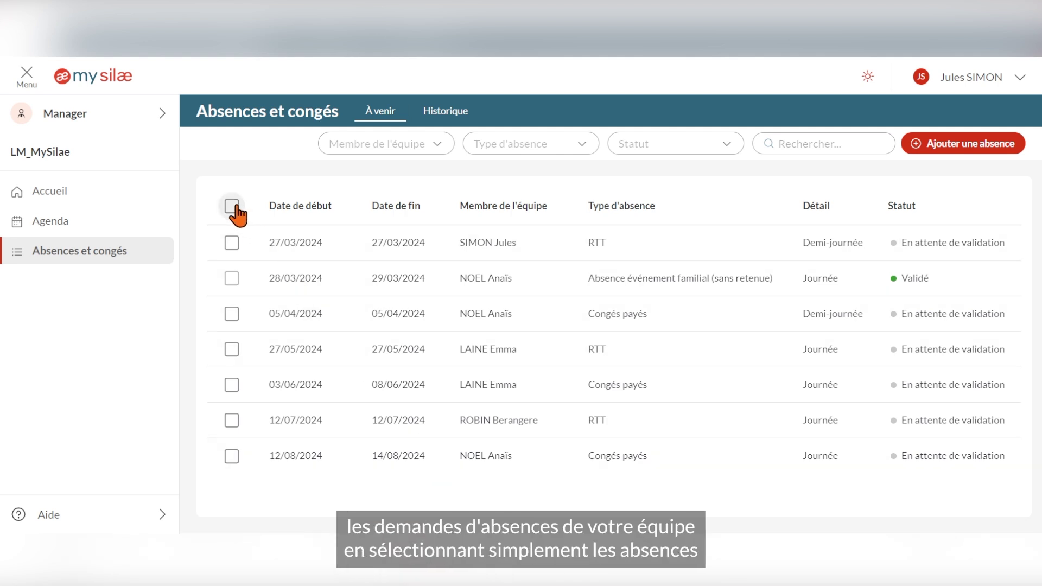
Select all the pending requests in the upcoming absences list at once
left_click(232, 207)
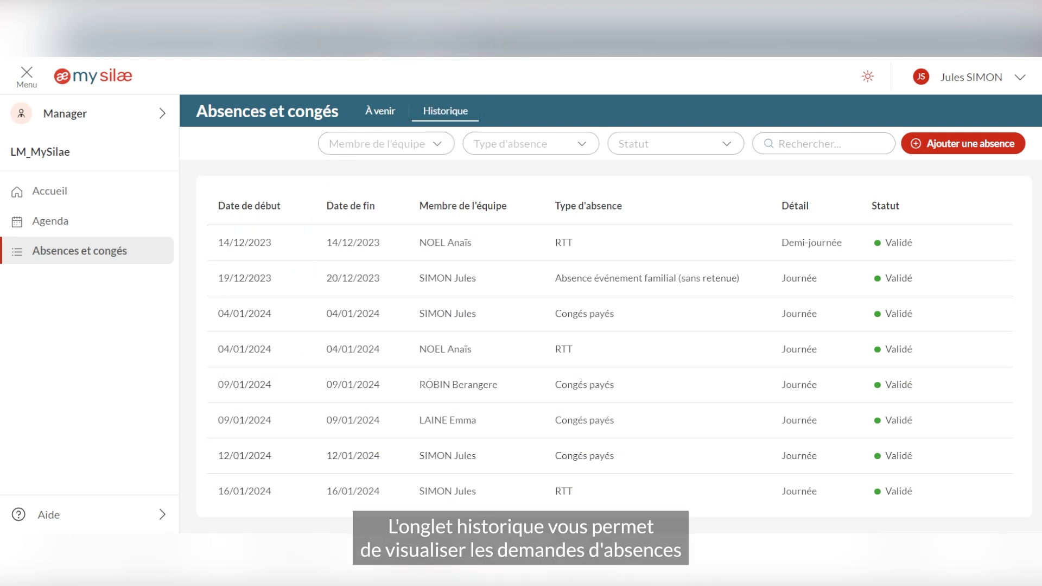
Look through the past absence requests in the Historique view and sort them by Statut
scroll(948, 363, "down", 3)
scroll(948, 362, "down", 8)
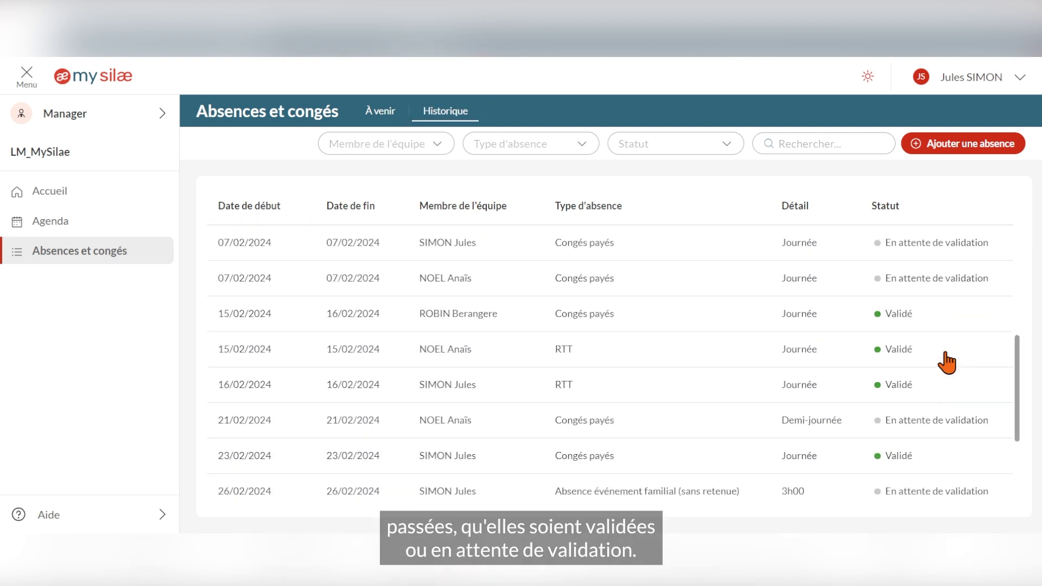
scroll(948, 362, "up", 10)
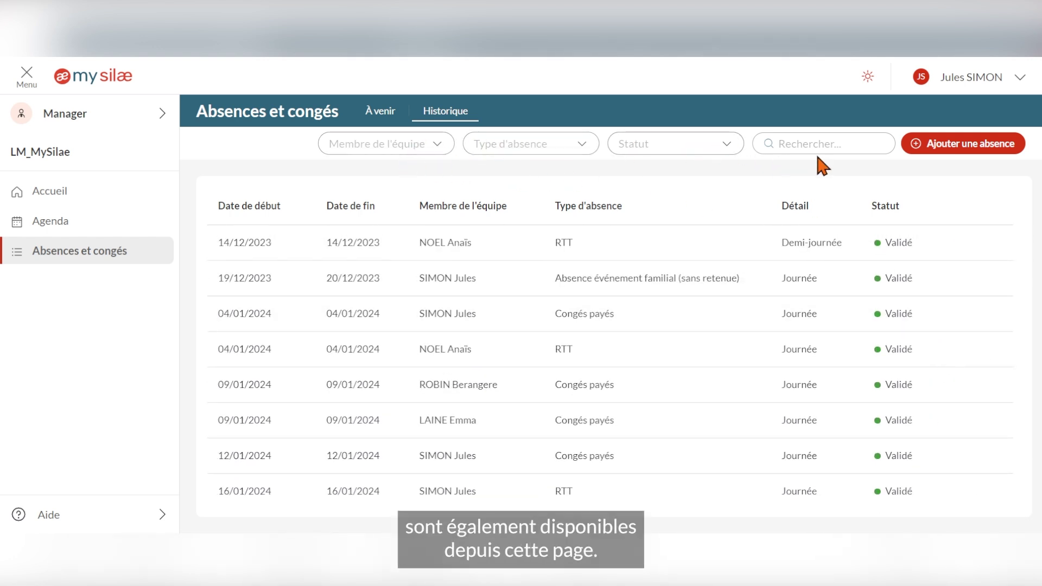
left_click(907, 206)
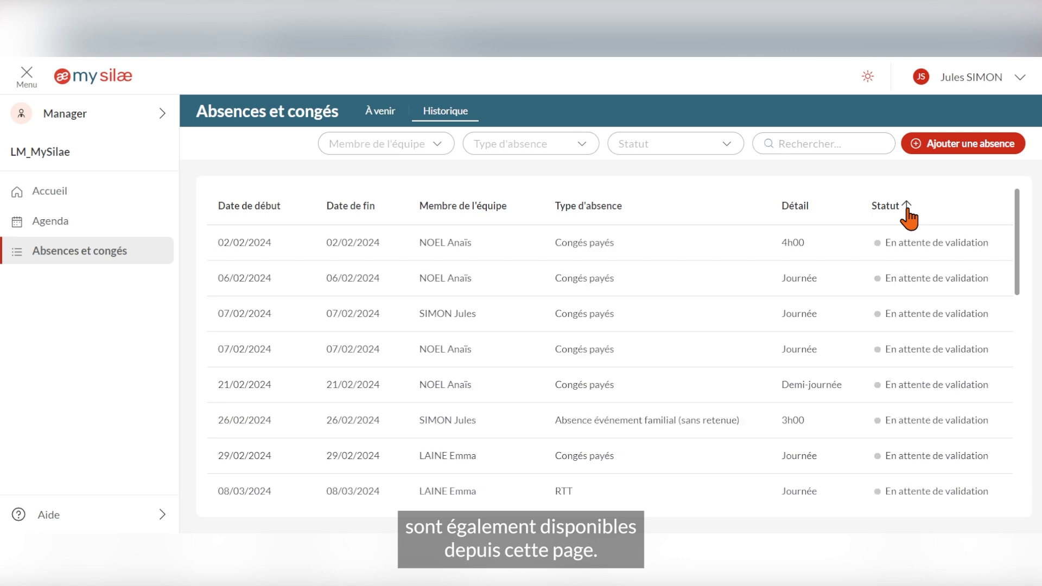